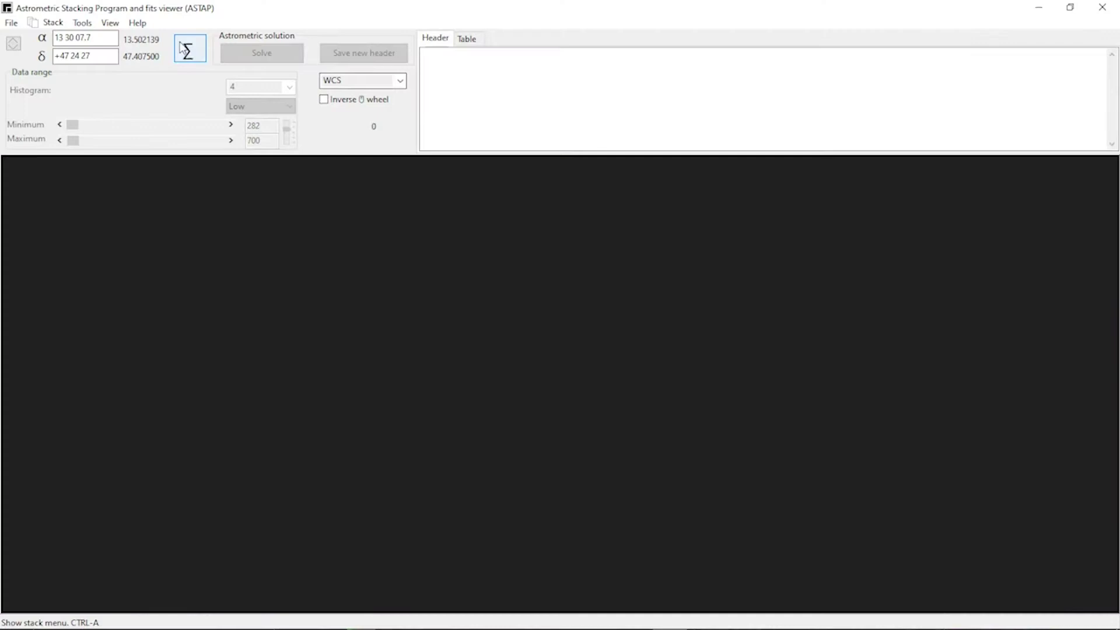
# Step: Add the 144 M31 light frames, P1010691.RW2 through P1010876.RW2, to the stack list
pyautogui.click(186, 50)
pyautogui.click(72, 50)
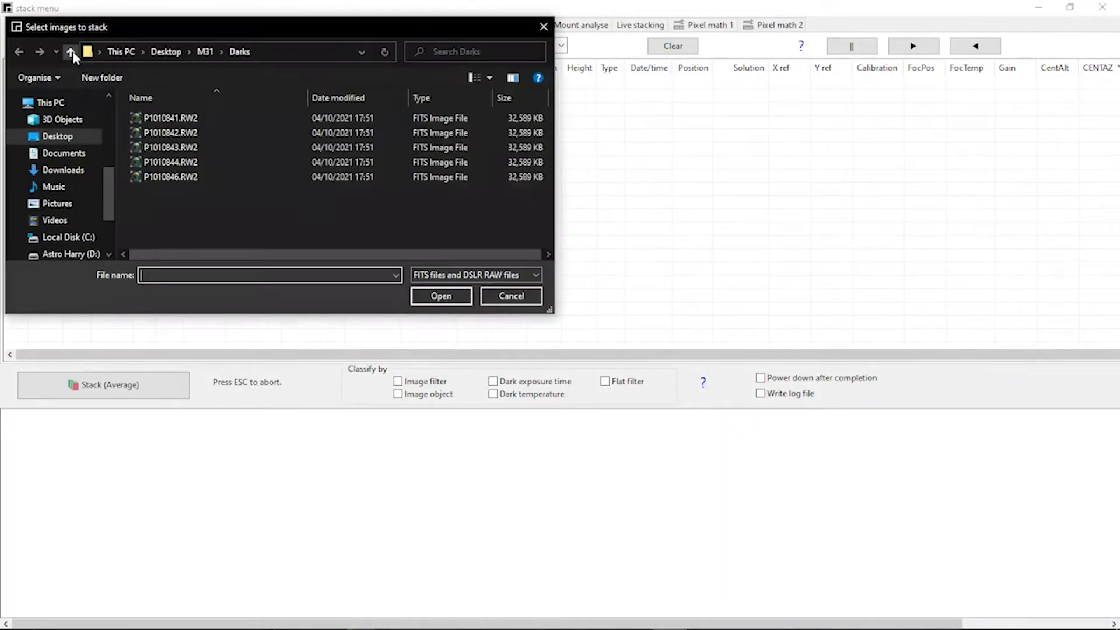
pyautogui.click(204, 51)
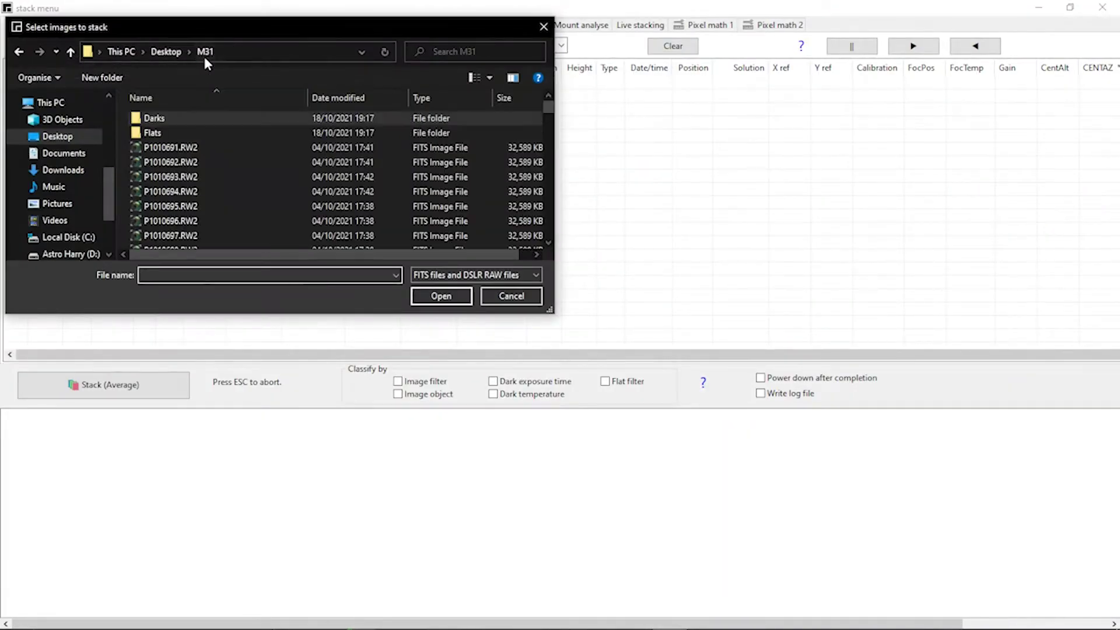
pyautogui.click(190, 147)
pyautogui.moveTo(548, 107); pyautogui.dragTo(547, 245)
pyautogui.keyDown('shift'); pyautogui.click(347, 240); pyautogui.keyUp('shift')
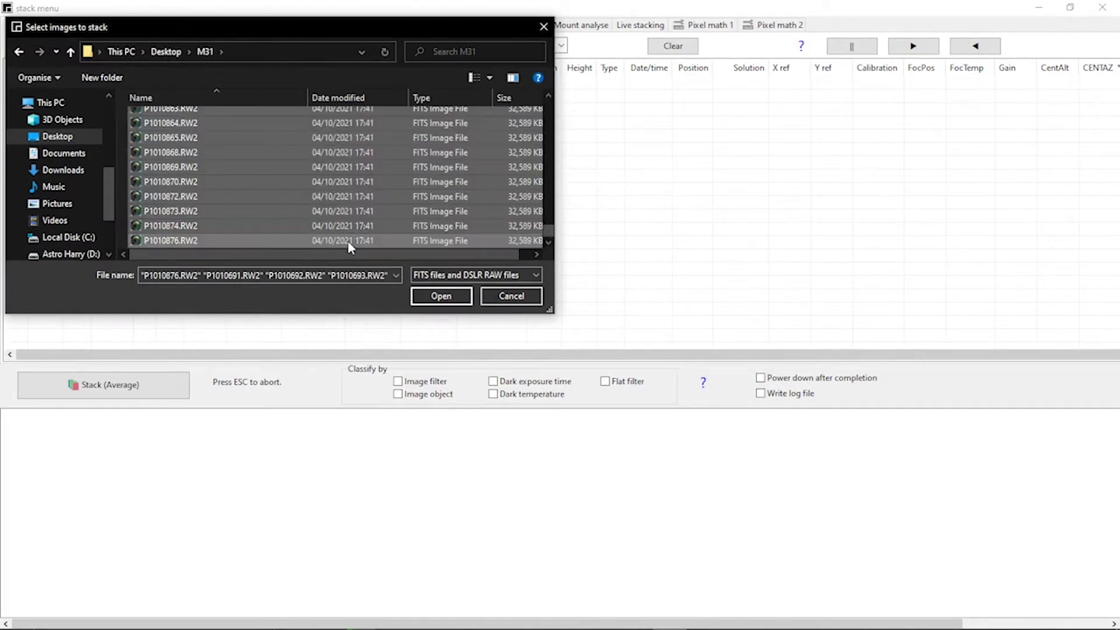
pyautogui.click(437, 294)
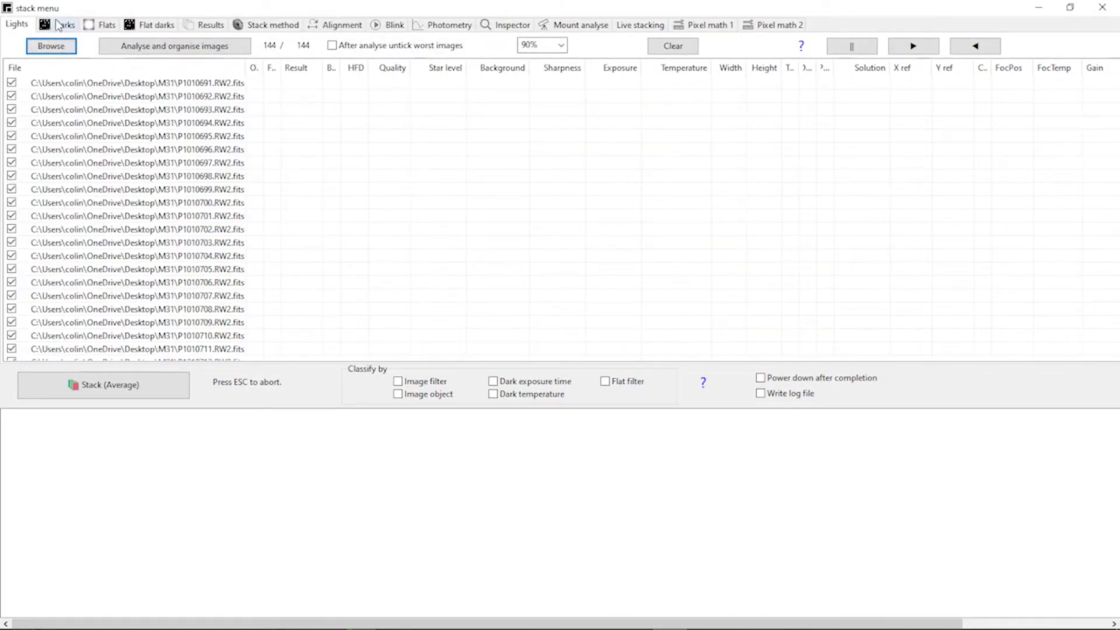
# Step: Add all five dark frames from the Darks folder
pyautogui.click(59, 25)
pyautogui.click(53, 42)
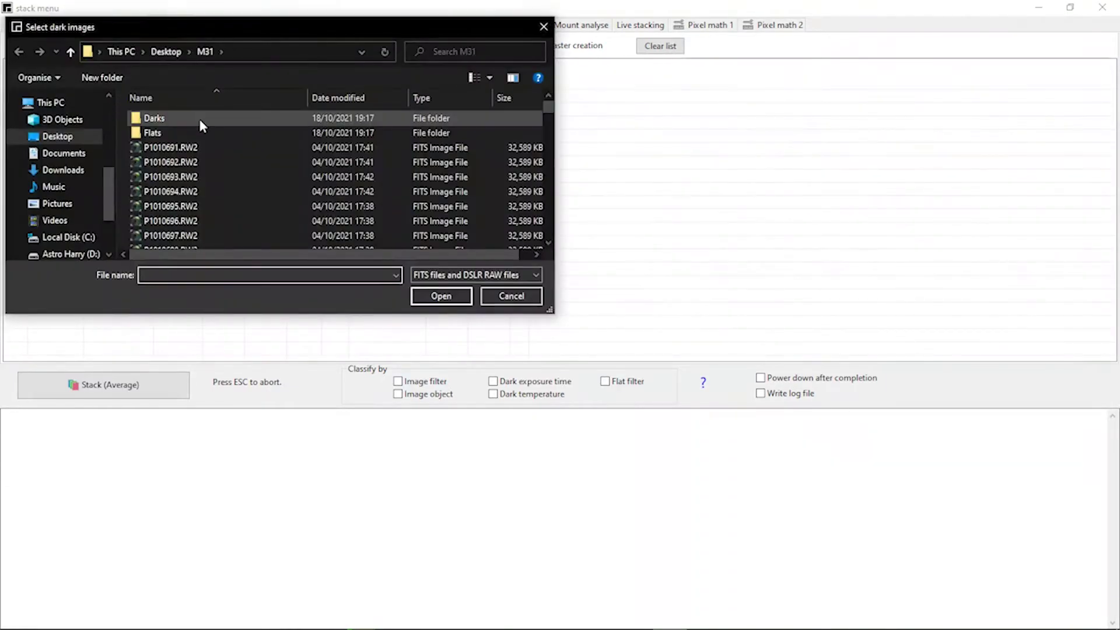
pyautogui.doubleClick(199, 118)
pyautogui.click(209, 144)
pyautogui.hotkey('ctrl', 'a')
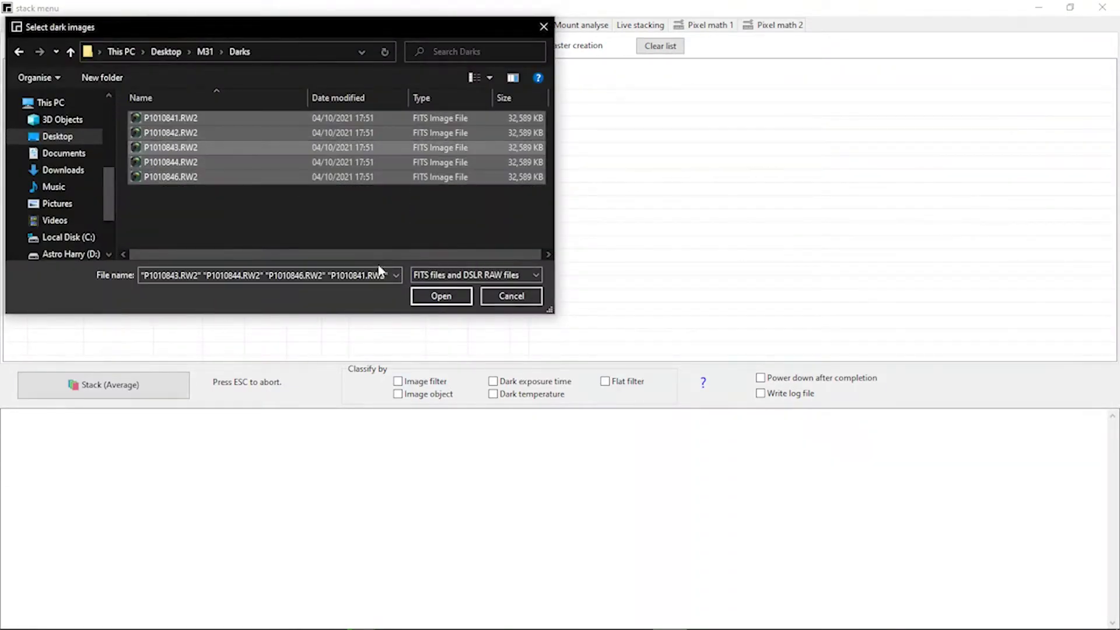
pyautogui.click(441, 296)
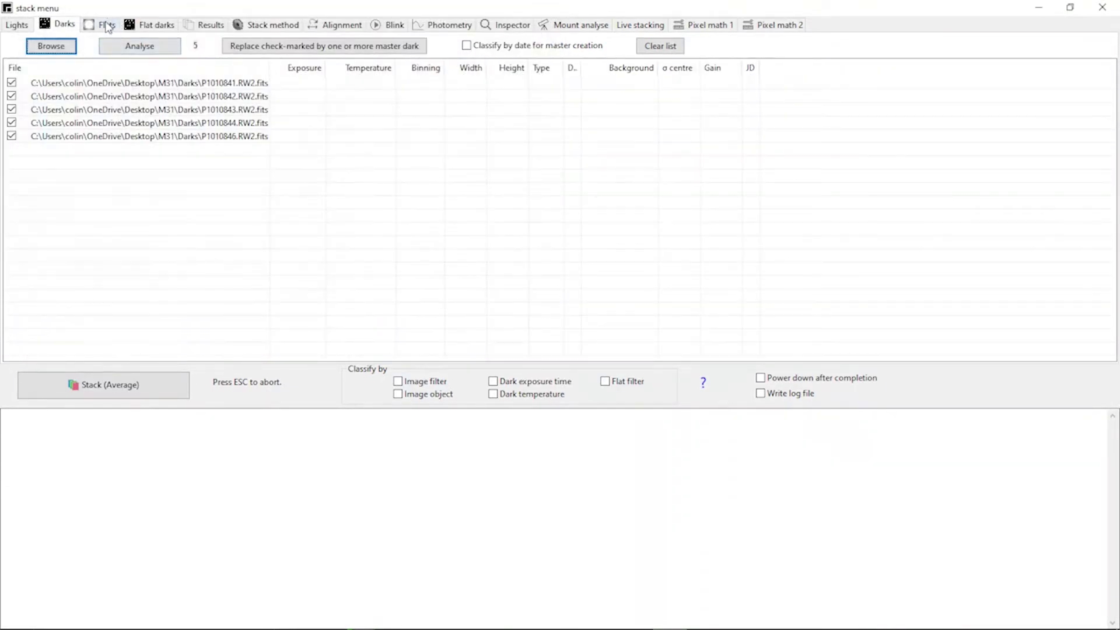
# Step: Add all 15 flat frames from the Flats folder
pyautogui.click(104, 24)
pyautogui.click(64, 48)
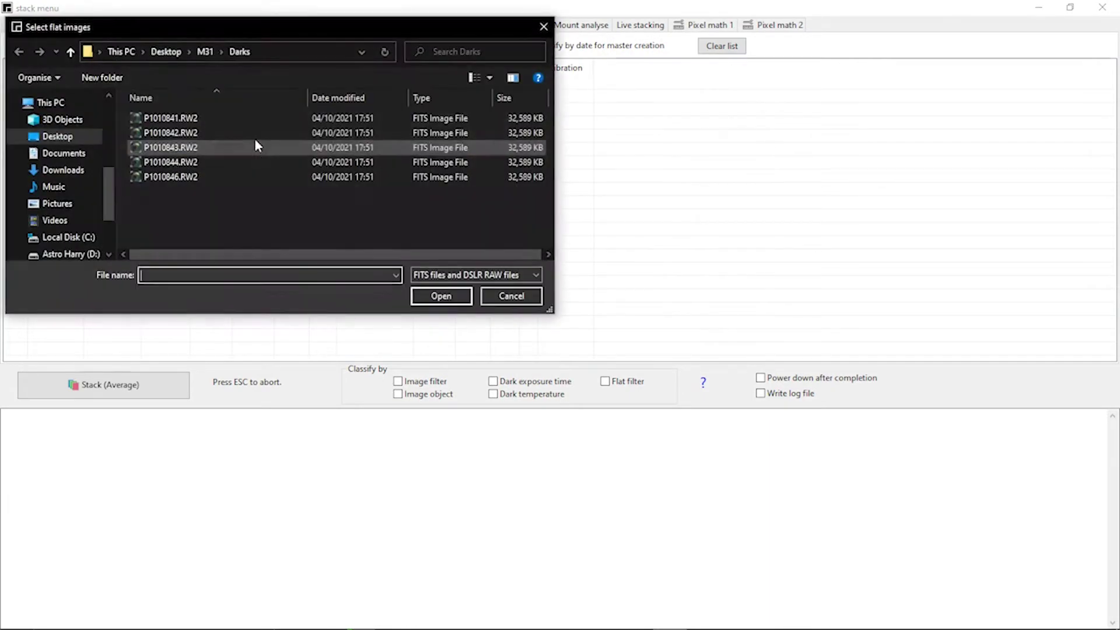
pyautogui.click(205, 51)
pyautogui.doubleClick(199, 130)
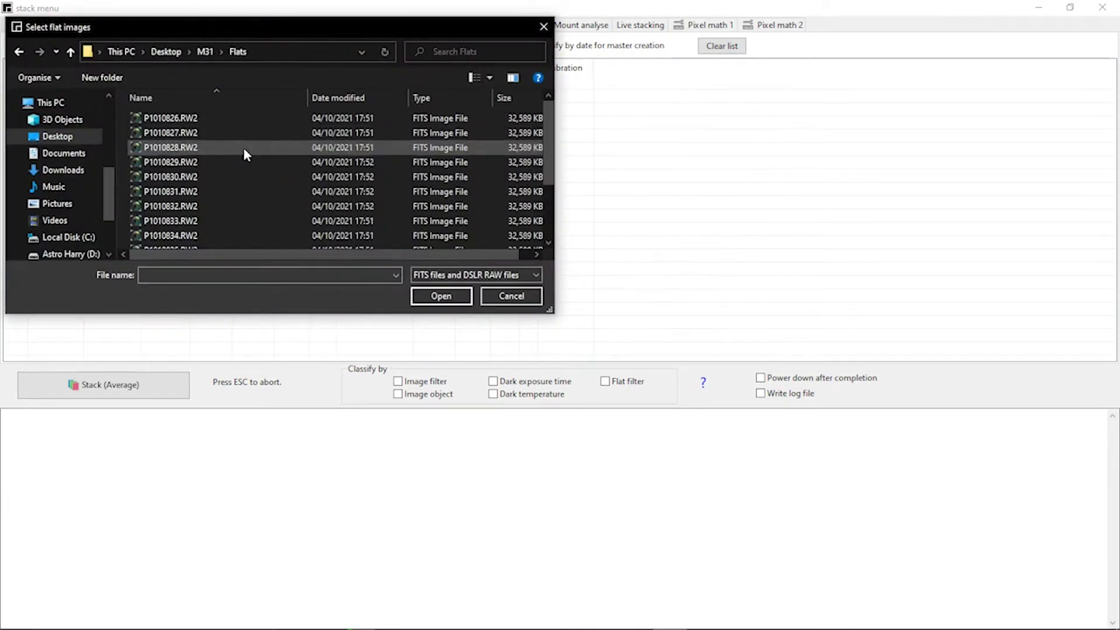
pyautogui.click(243, 149)
pyautogui.hotkey('ctrl', 'a')
pyautogui.click(442, 296)
# Step: Analyse the 144 light frames, then sort by Quality, Star level, Background and finally Sharpness
pyautogui.click(18, 25)
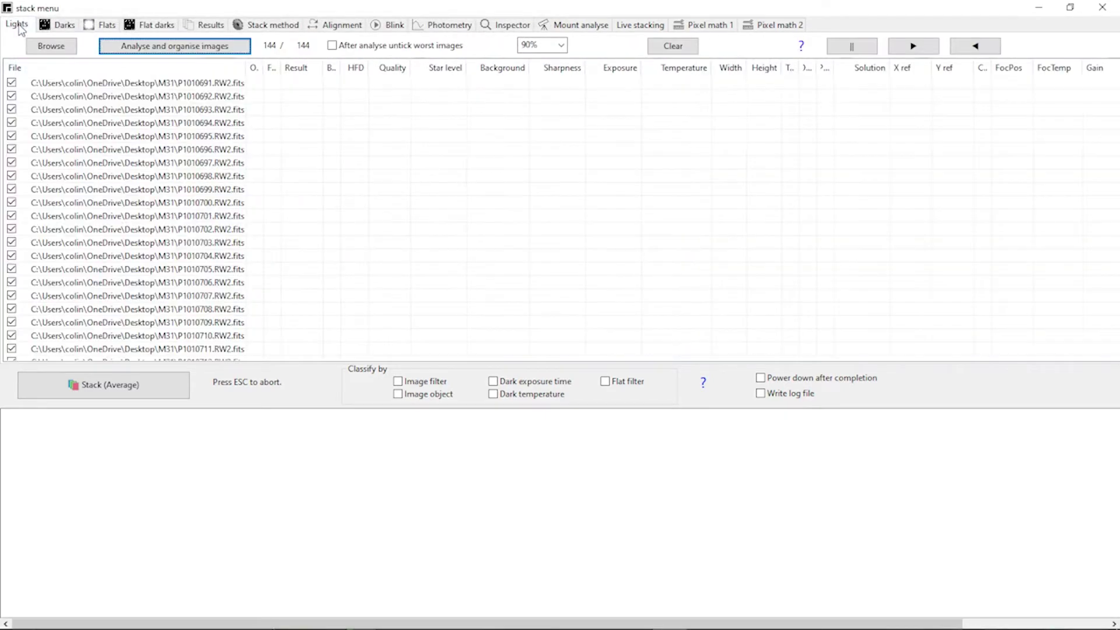
pyautogui.click(168, 49)
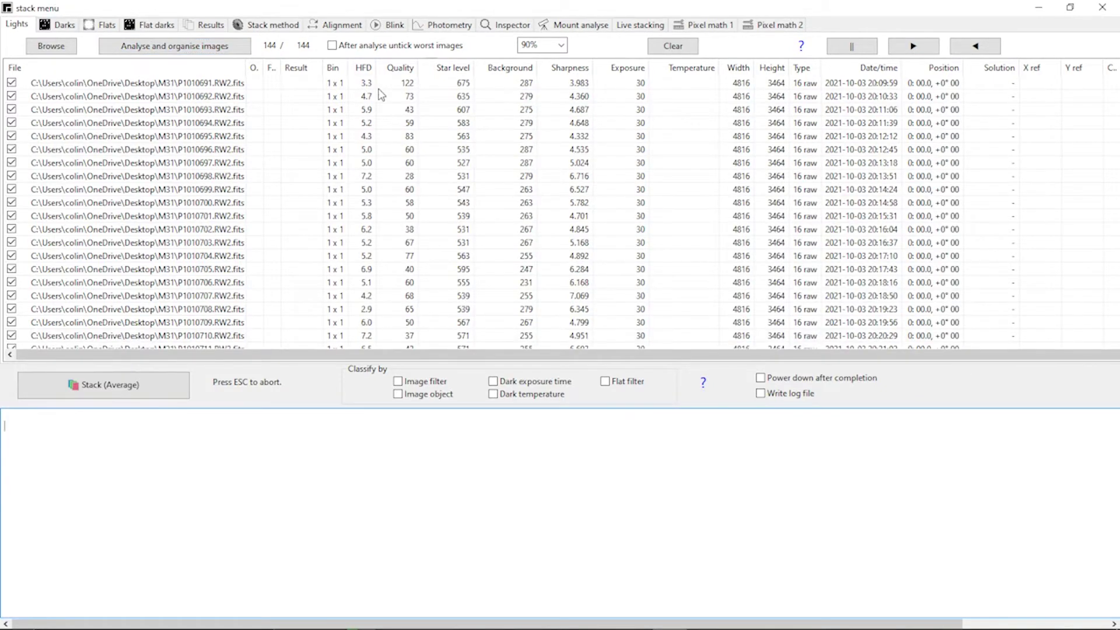
pyautogui.click(405, 69)
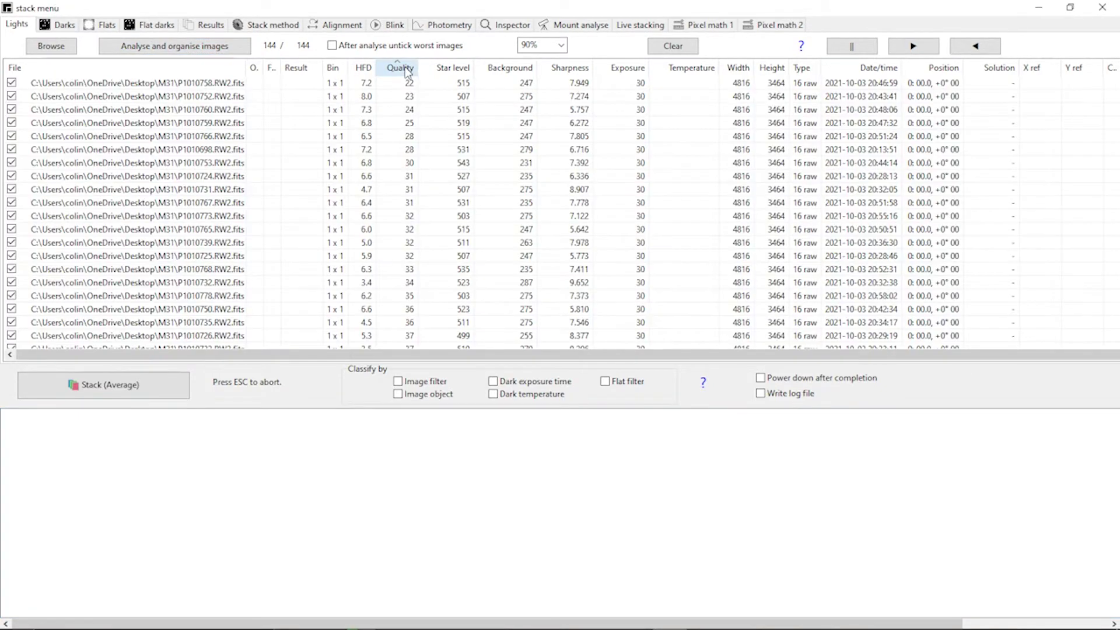
pyautogui.click(452, 69)
pyautogui.click(512, 69)
pyautogui.click(574, 69)
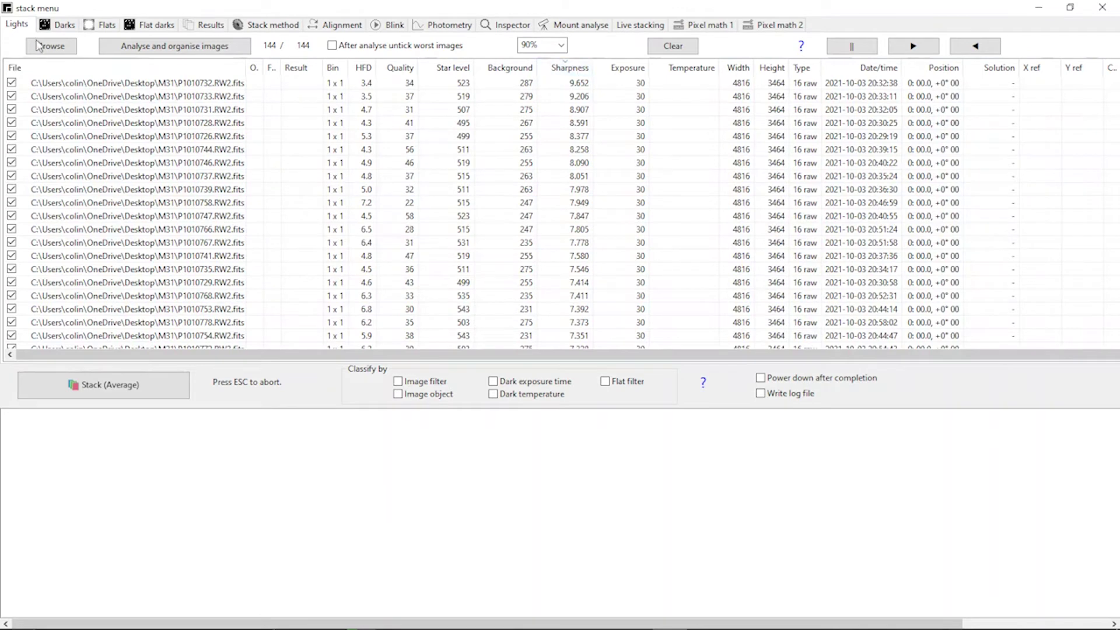
# Step: Select Sigma clip average as the stack method
pyautogui.click(270, 25)
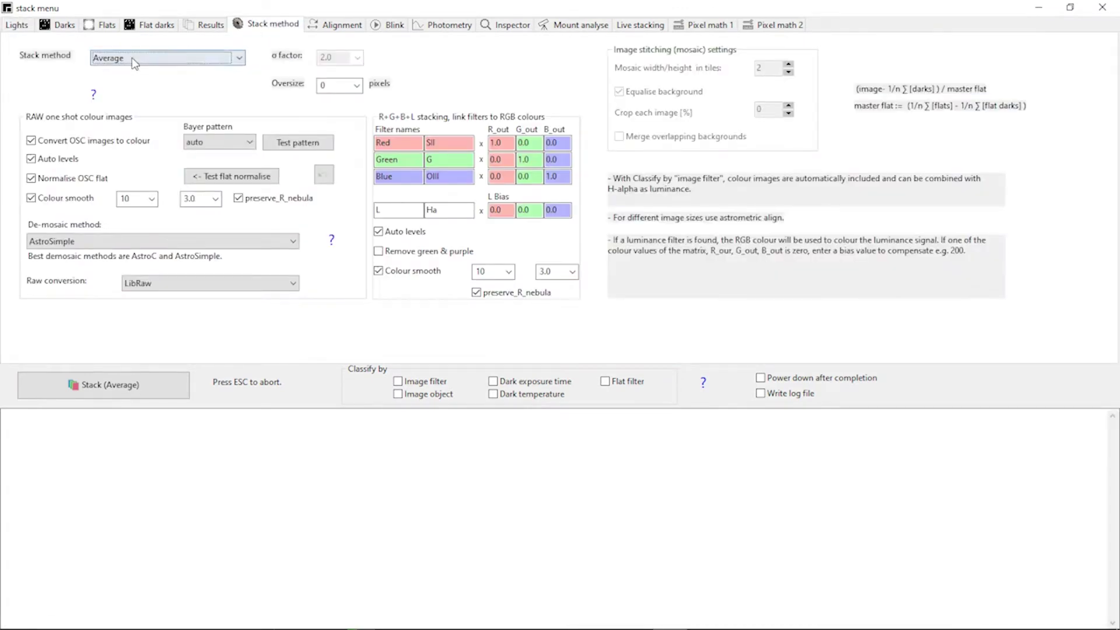
pyautogui.click(137, 59)
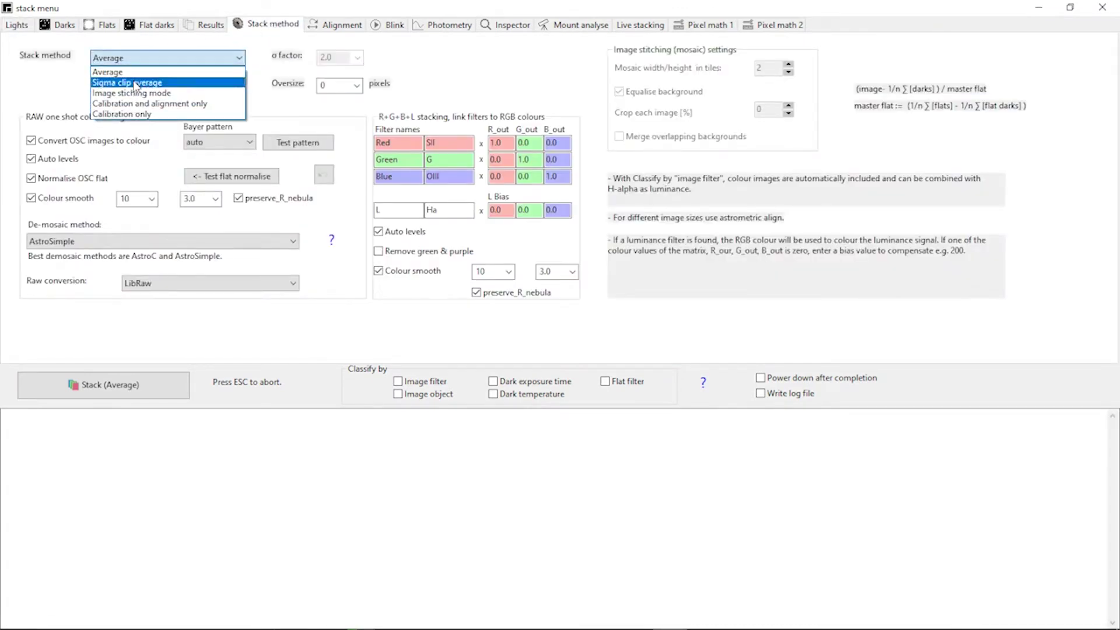
pyautogui.click(136, 84)
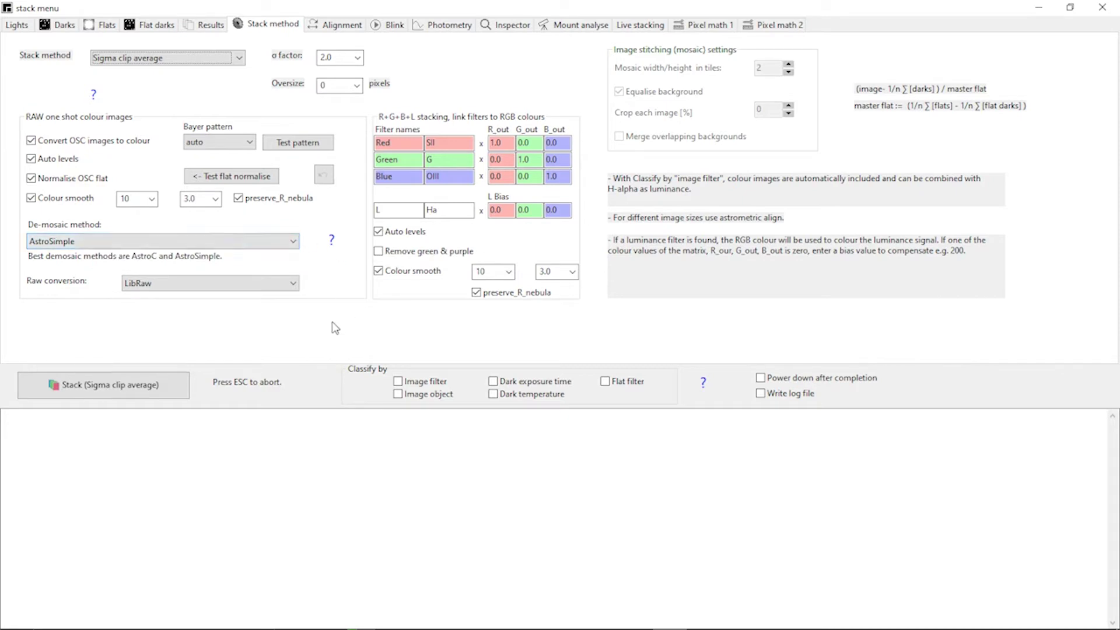
# Step: Set star-based alignment, stack the 144 lights with darks and flats, then view the result
pyautogui.click(18, 26)
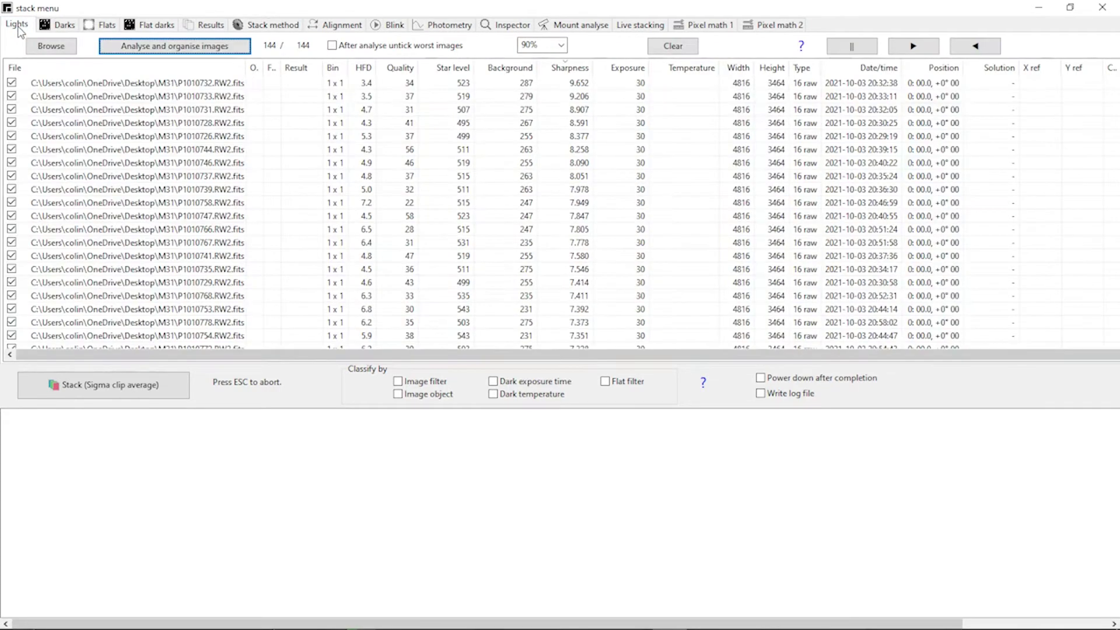
pyautogui.click(125, 386)
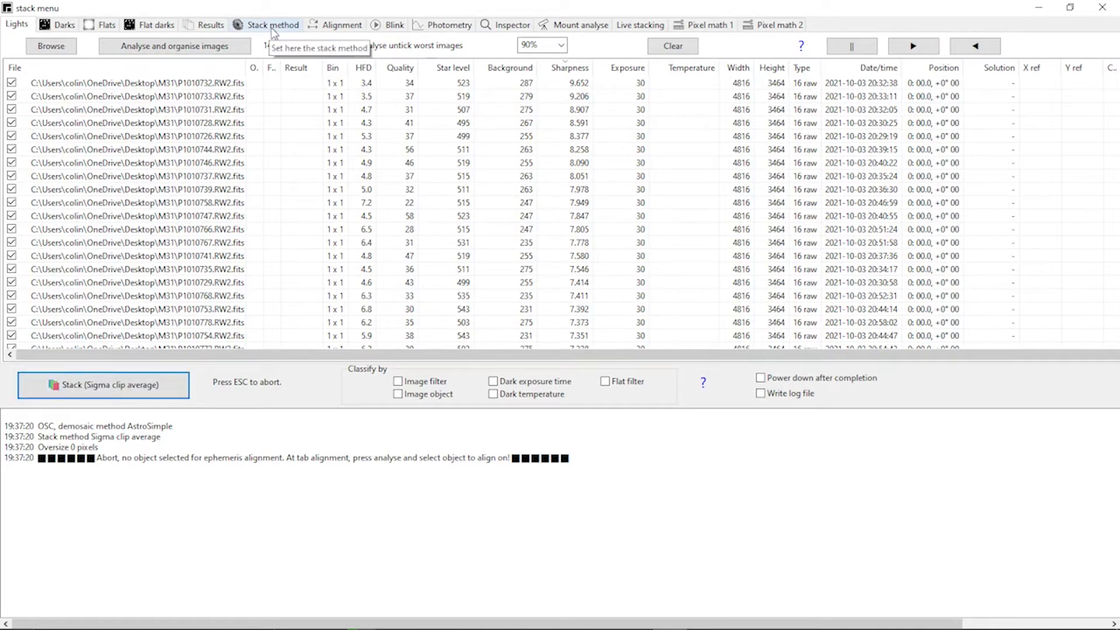
pyautogui.click(318, 26)
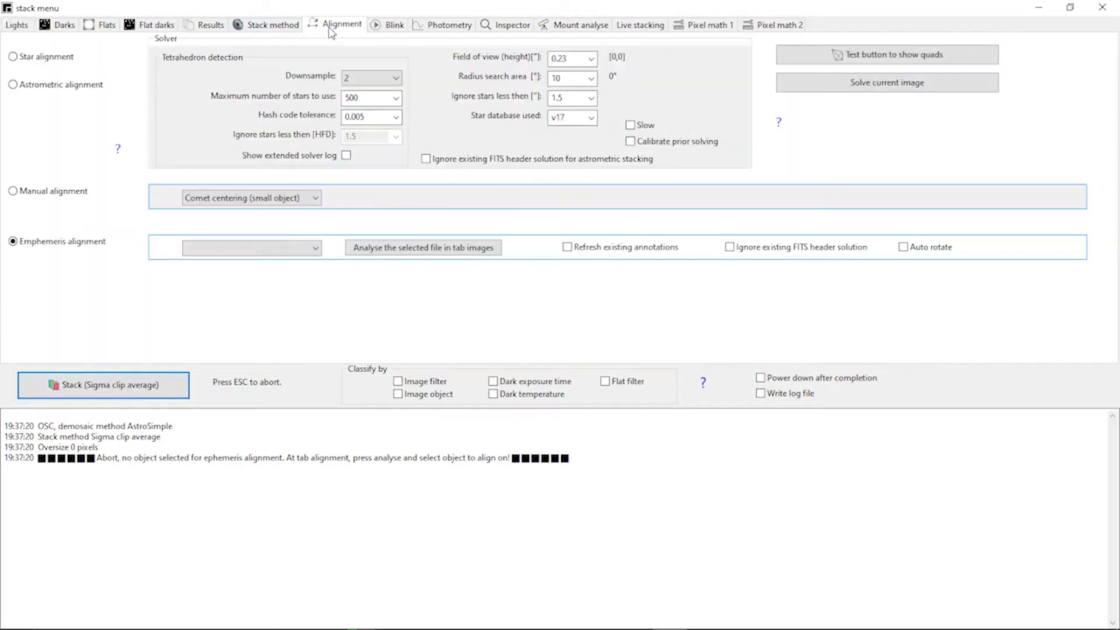
pyautogui.click(50, 62)
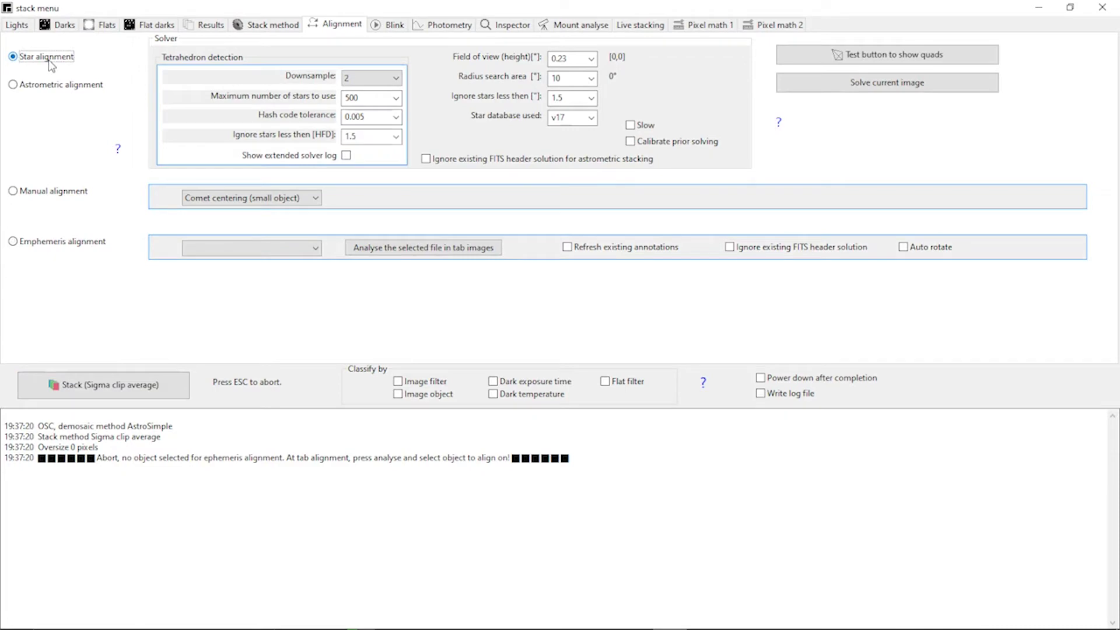
pyautogui.click(16, 24)
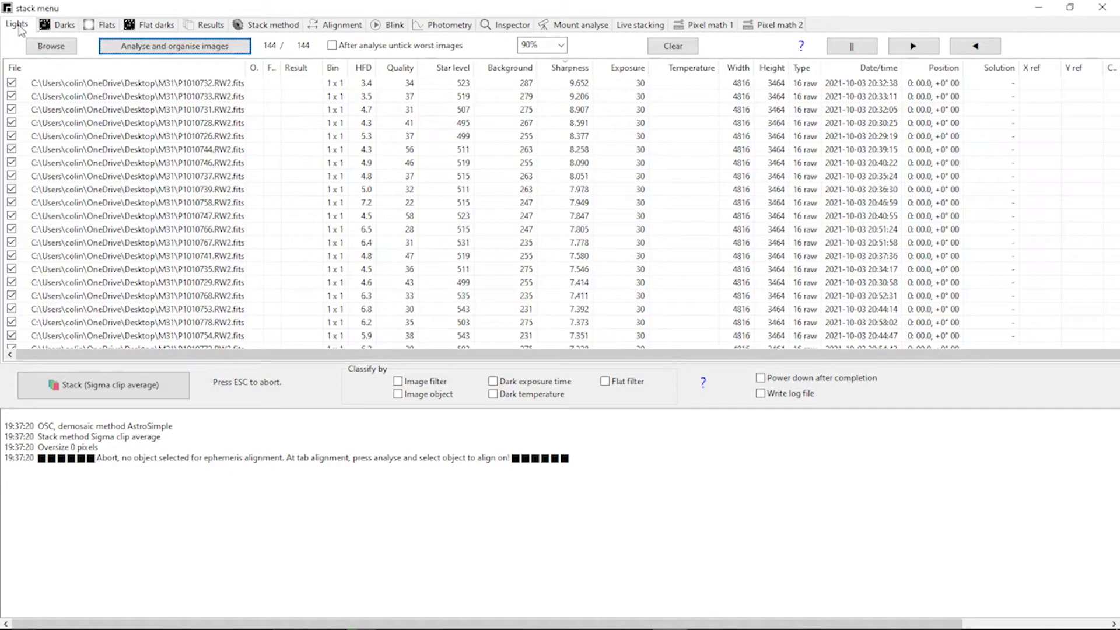
pyautogui.click(134, 380)
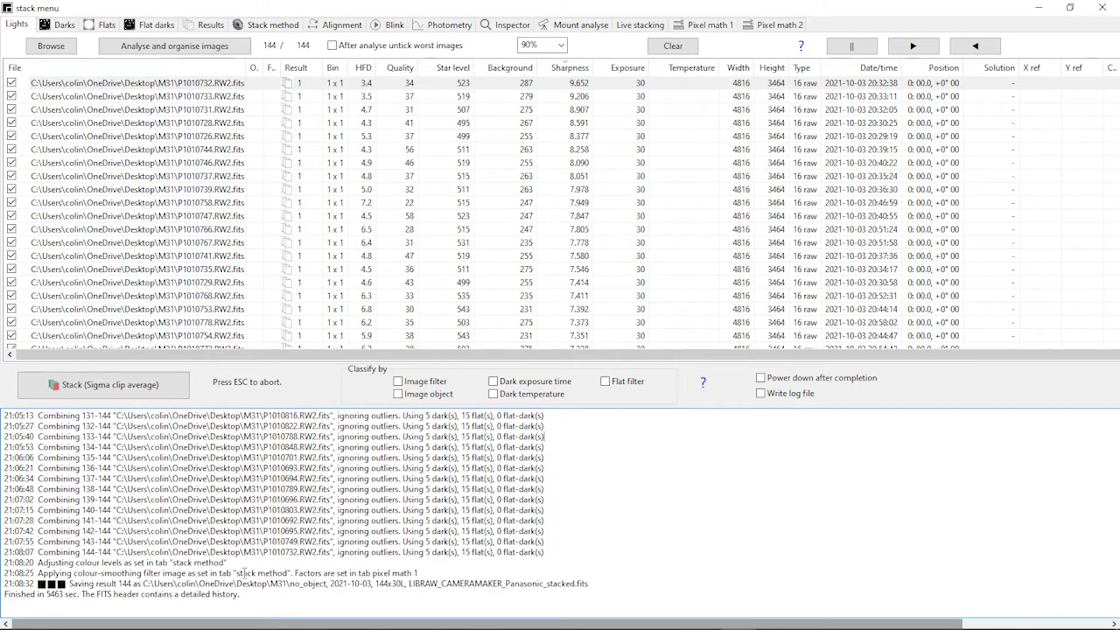
pyautogui.doubleClick(290, 9)
pyautogui.click(291, 9)
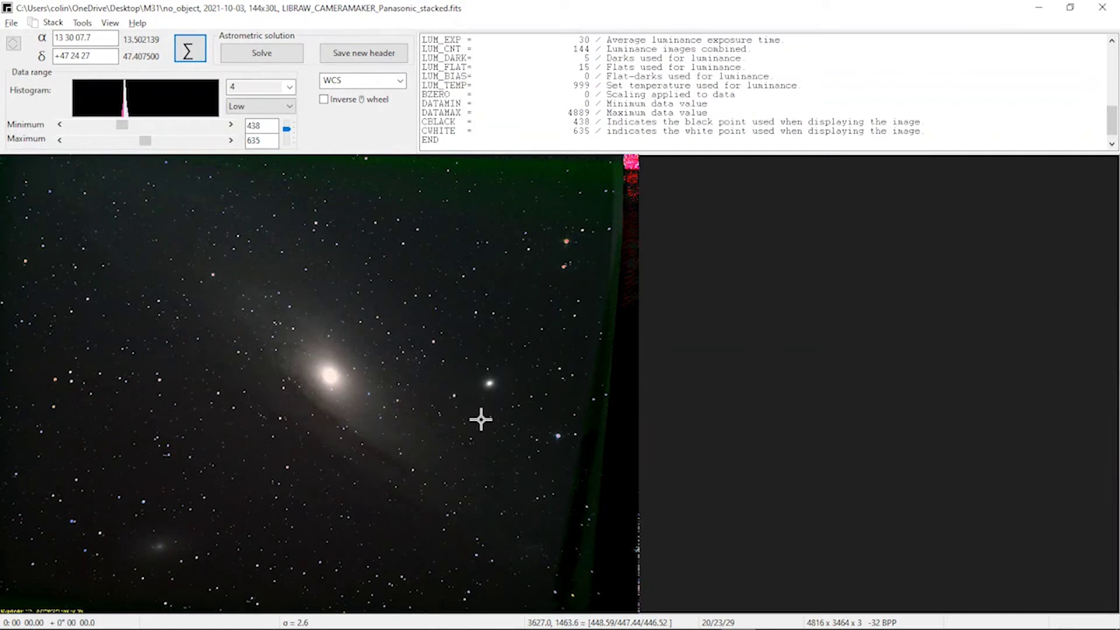
pyautogui.scroll(-2, 481, 419)
pyautogui.scroll(5, 481, 419)
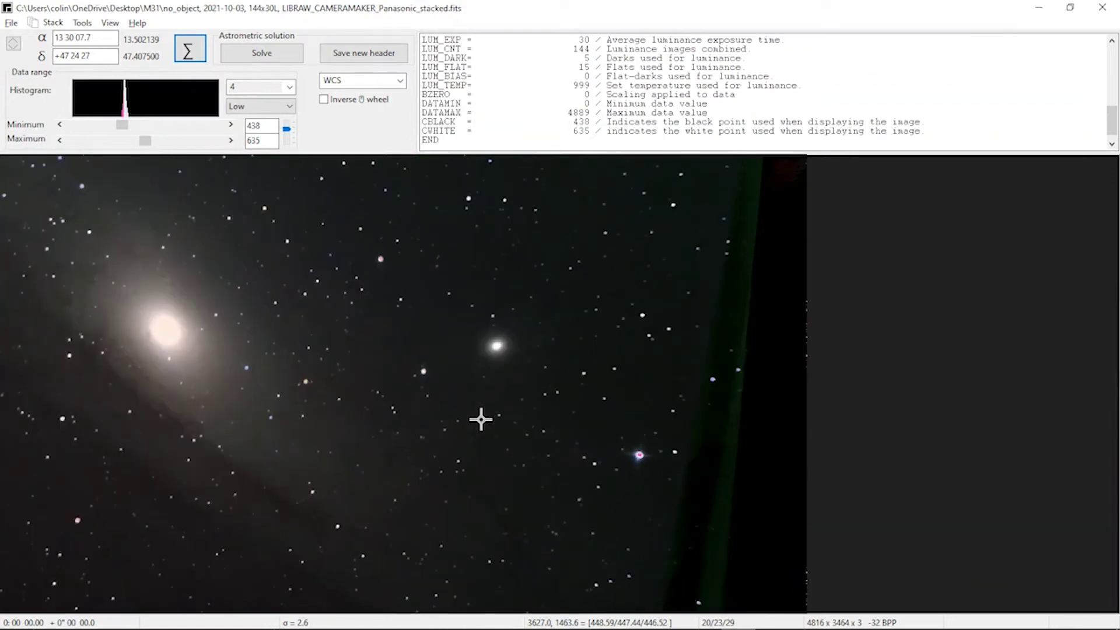
pyautogui.scroll(3, 481, 419)
pyautogui.scroll(-5, 481, 419)
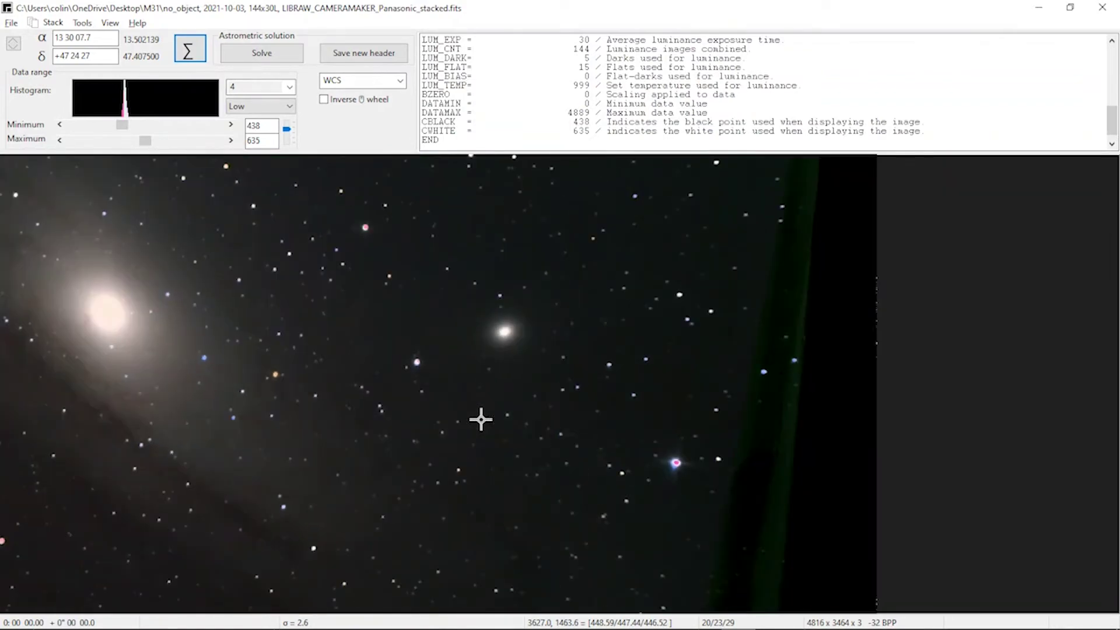
pyautogui.moveTo(276, 406); pyautogui.dragTo(497, 392)
pyautogui.scroll(-2, 499, 395)
pyautogui.scroll(1, 499, 397)
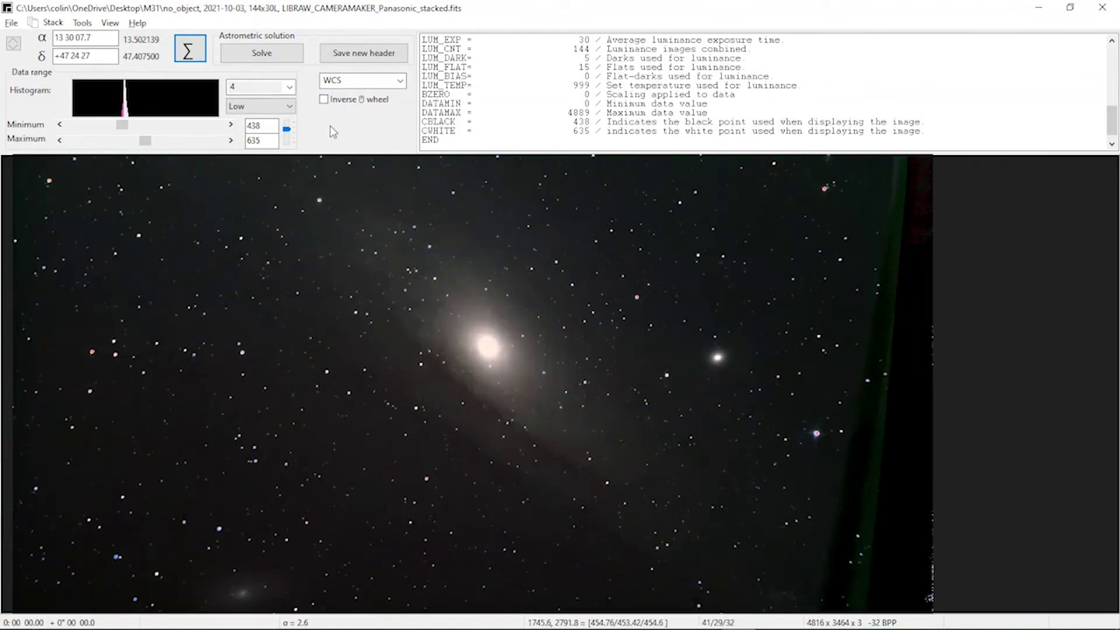
pyautogui.click(290, 107)
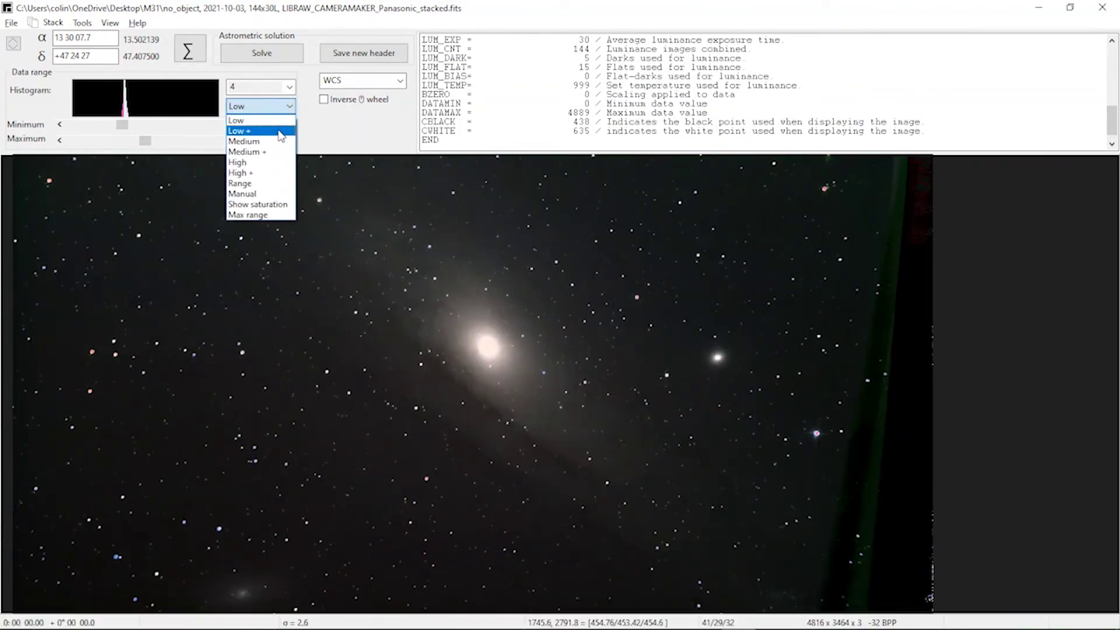
pyautogui.click(281, 131)
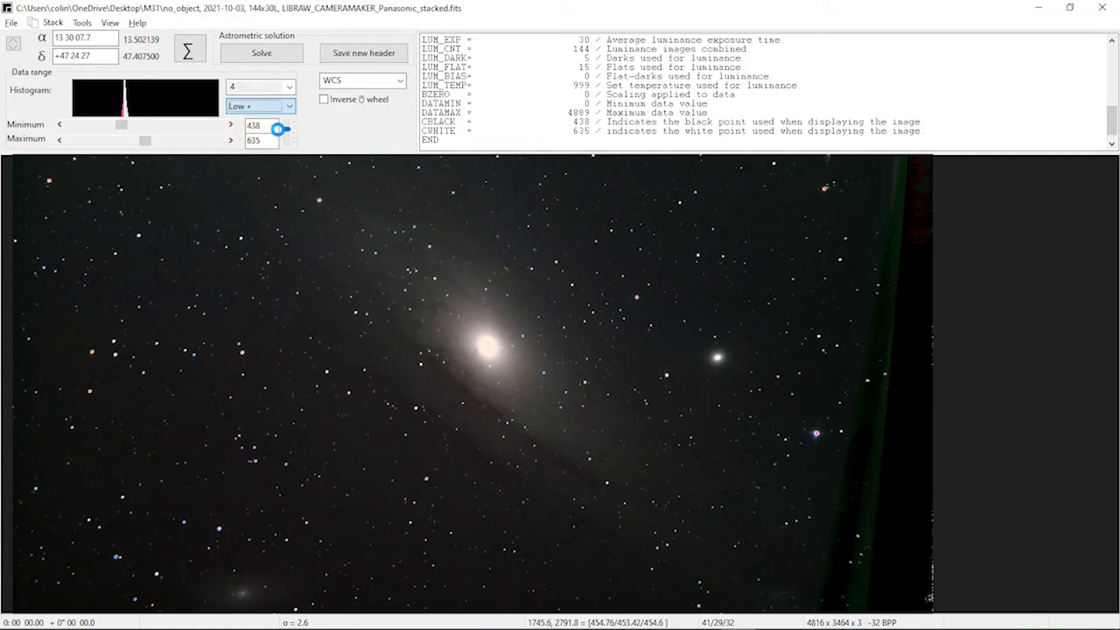
pyautogui.click(280, 132)
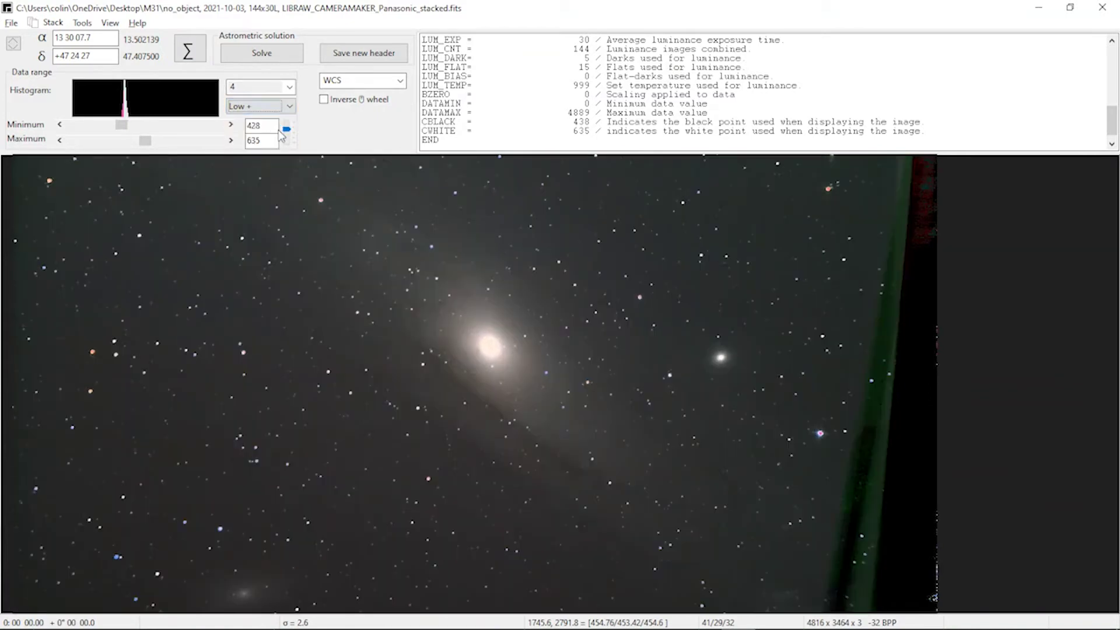
pyautogui.click(285, 106)
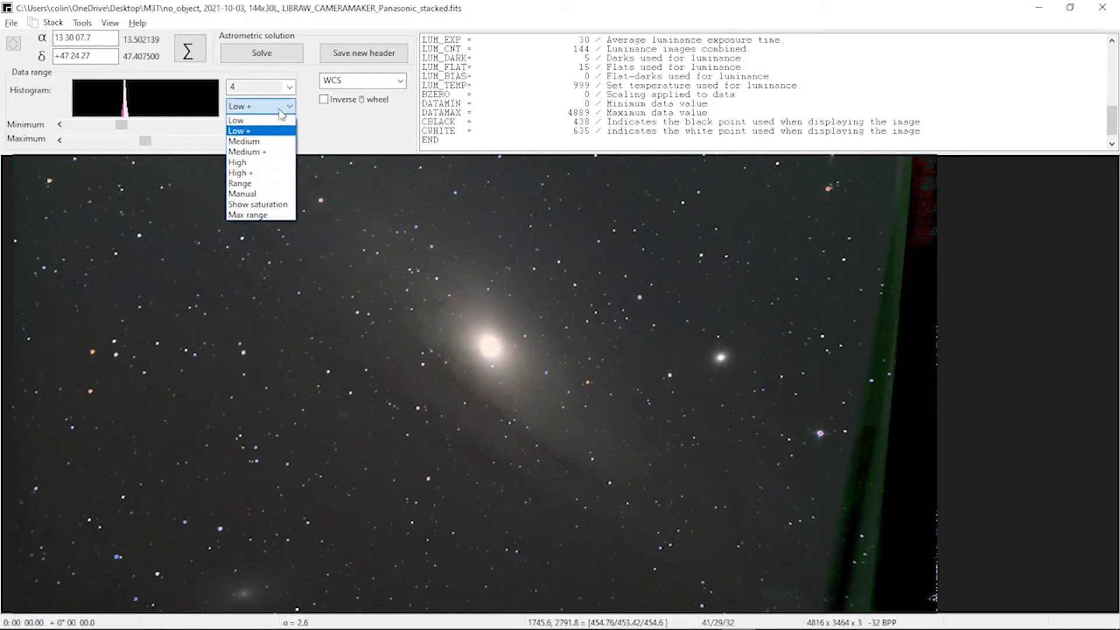
pyautogui.click(270, 122)
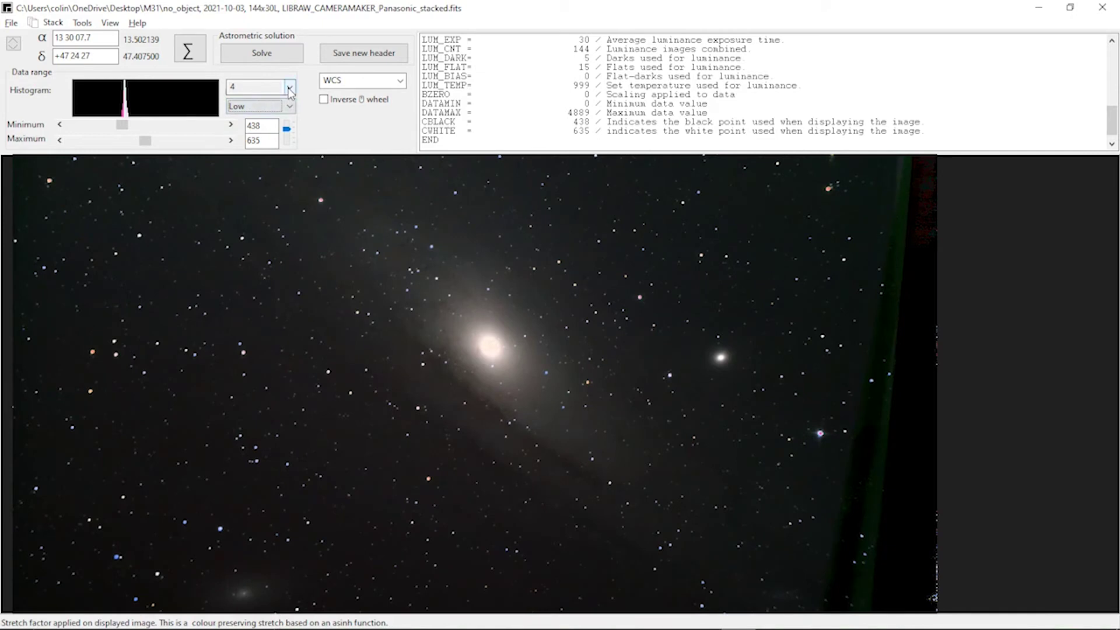
pyautogui.click(289, 87)
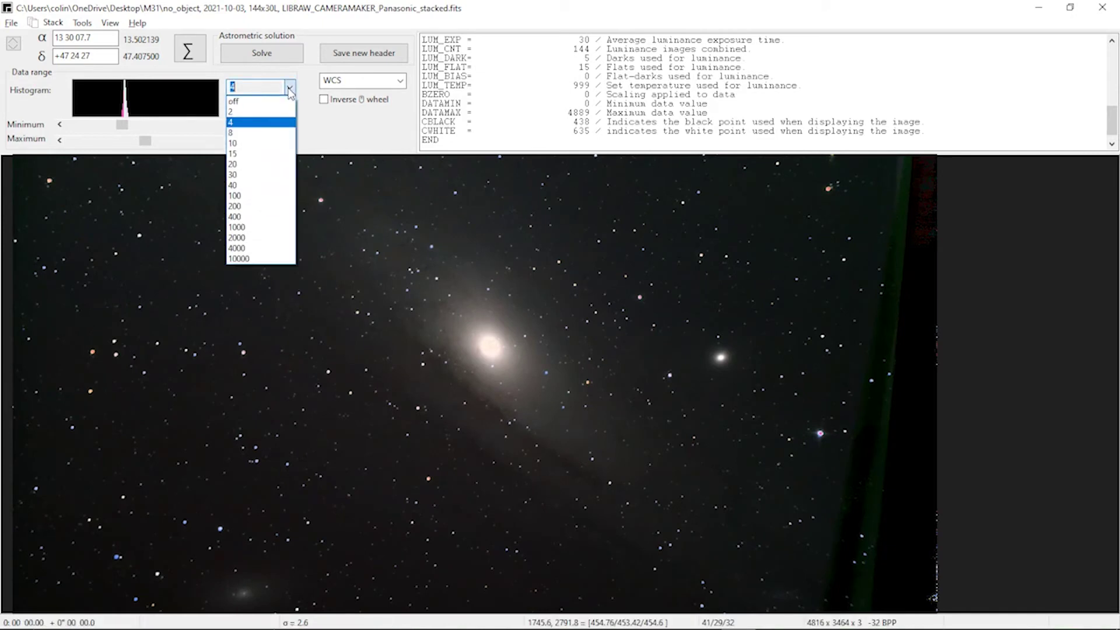
pyautogui.click(270, 111)
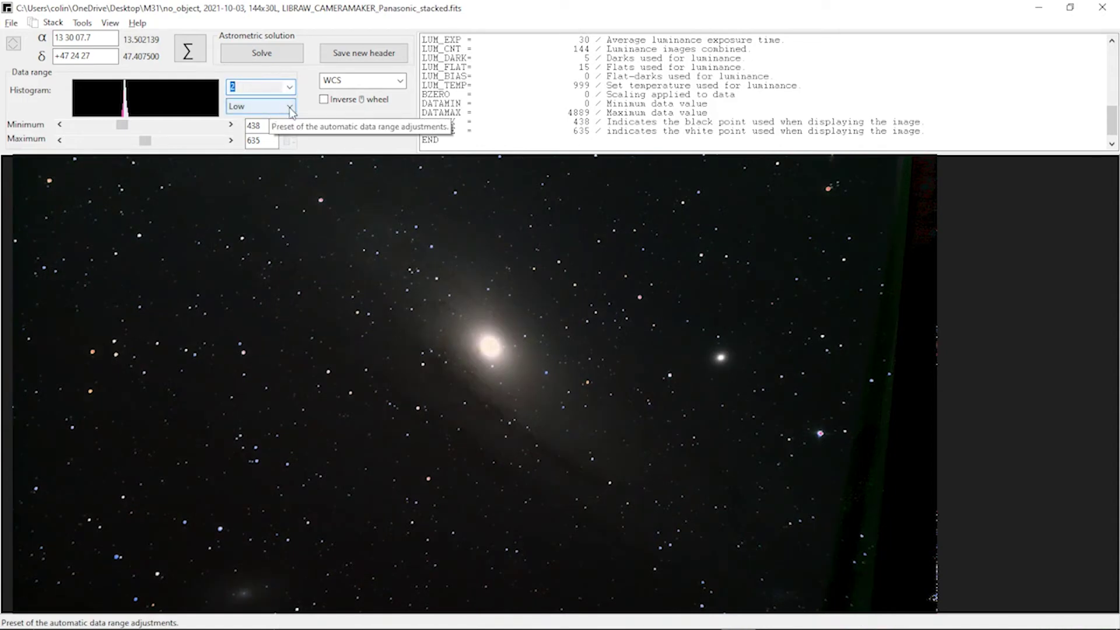
pyautogui.click(272, 107)
pyautogui.click(289, 88)
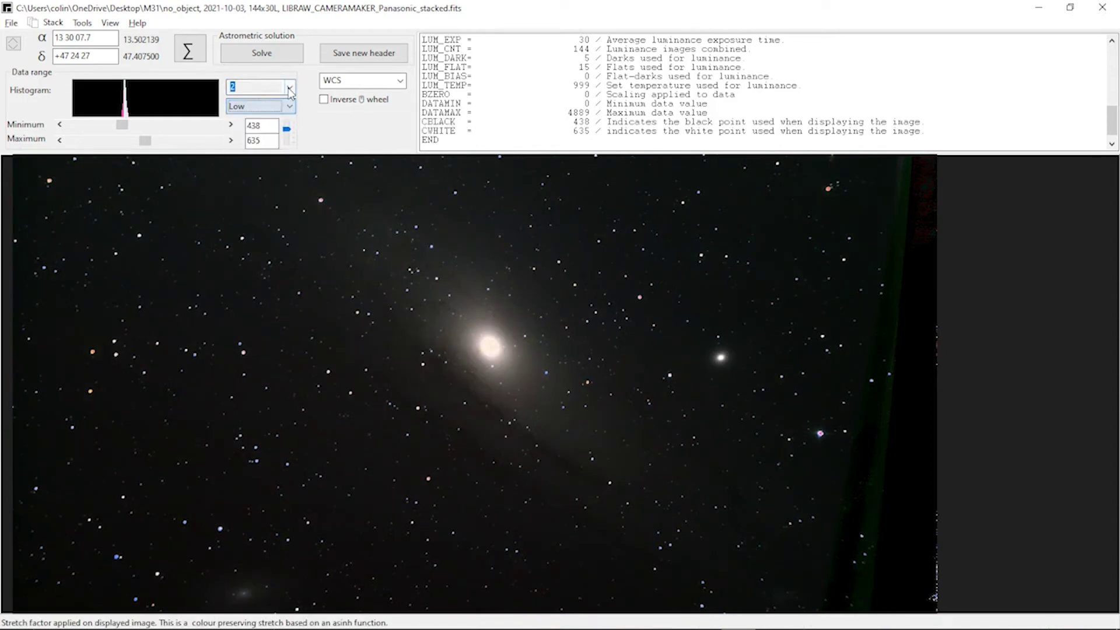
pyautogui.click(290, 89)
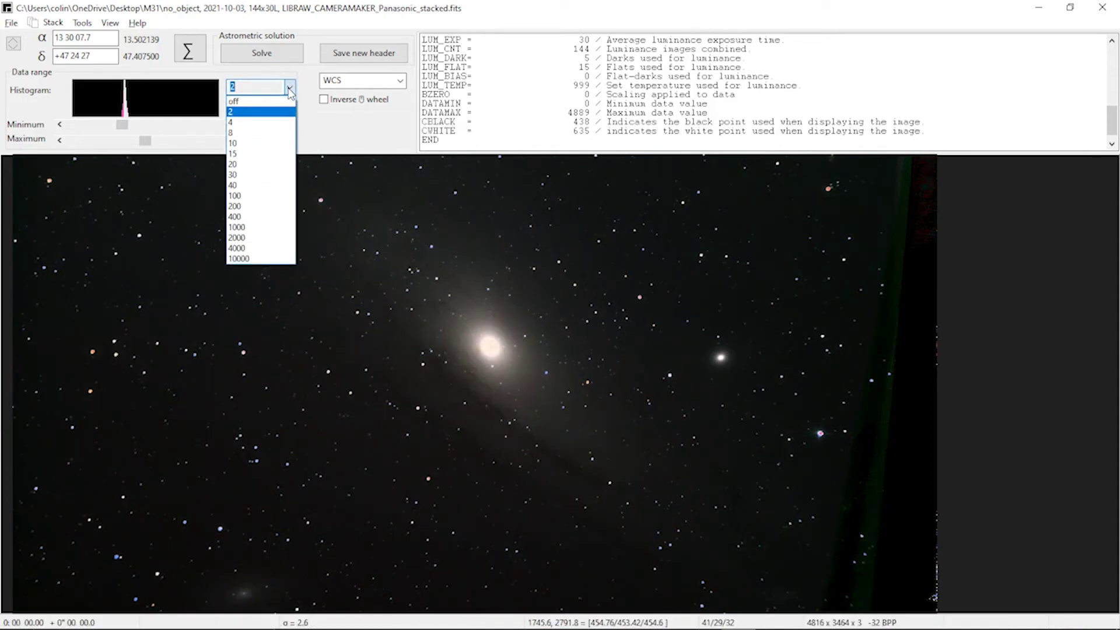
pyautogui.click(264, 119)
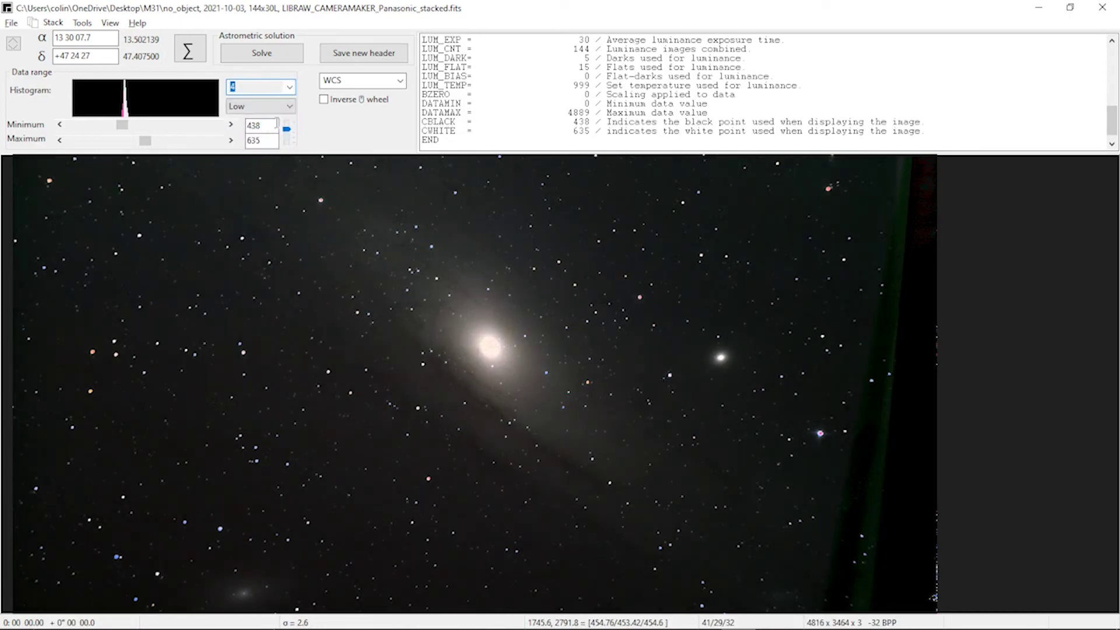
# Step: Lower the saturation slider on the M31 stack, then raise it slightly to keep some colour
pyautogui.moveTo(287, 131); pyautogui.dragTo(287, 125)
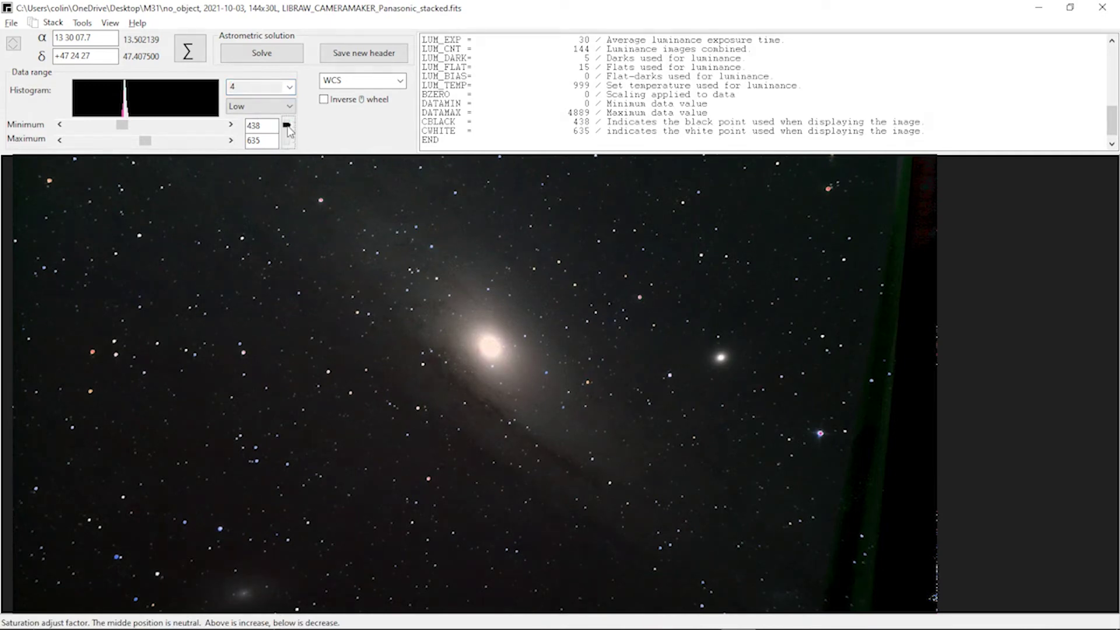
pyautogui.moveTo(290, 131); pyautogui.dragTo(286, 137)
pyautogui.click(287, 139)
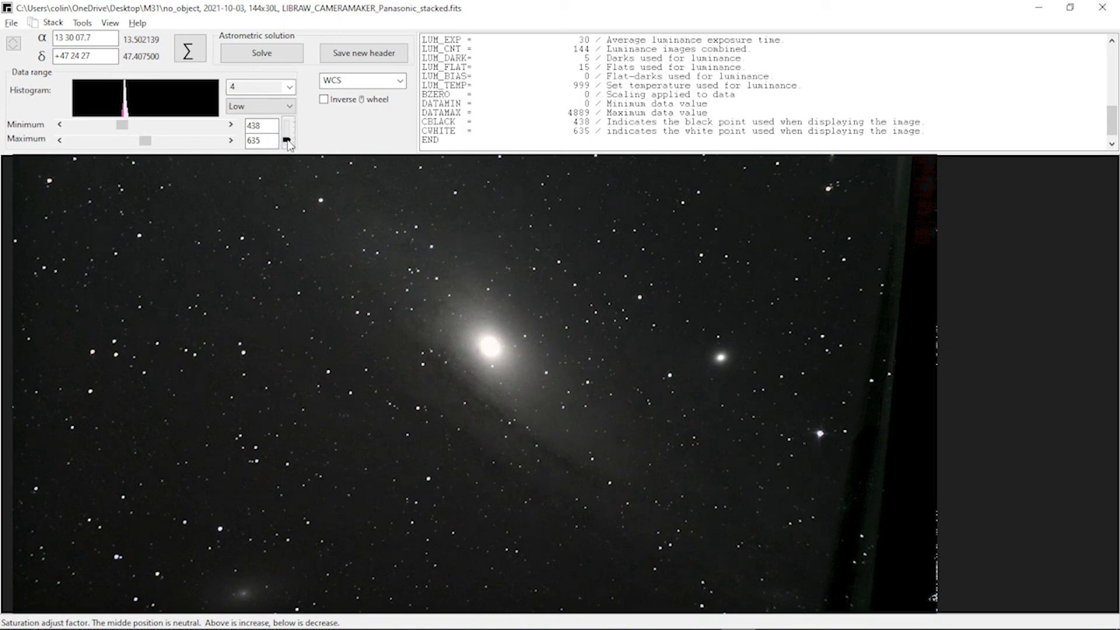
pyautogui.moveTo(288, 144); pyautogui.dragTo(288, 139)
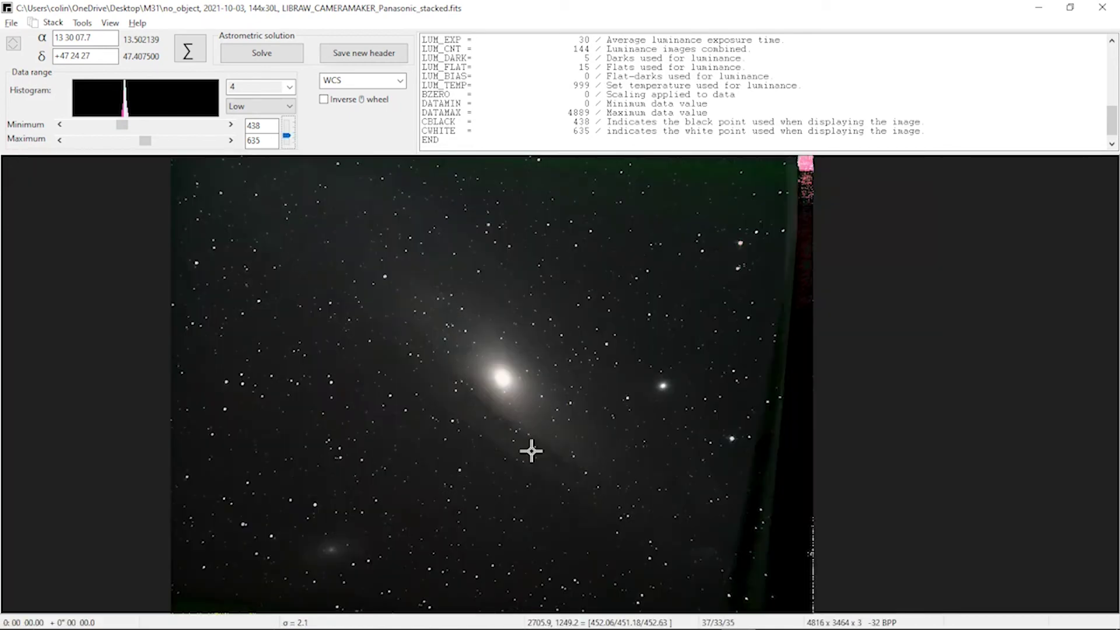
pyautogui.scroll(-2, 531, 450)
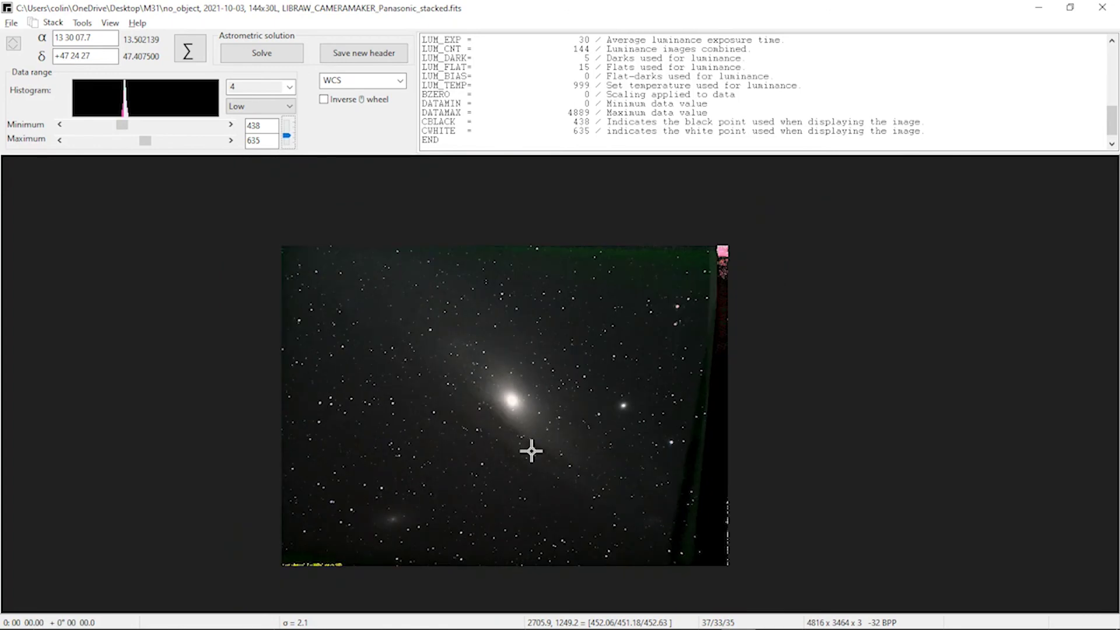
pyautogui.scroll(1, 531, 450)
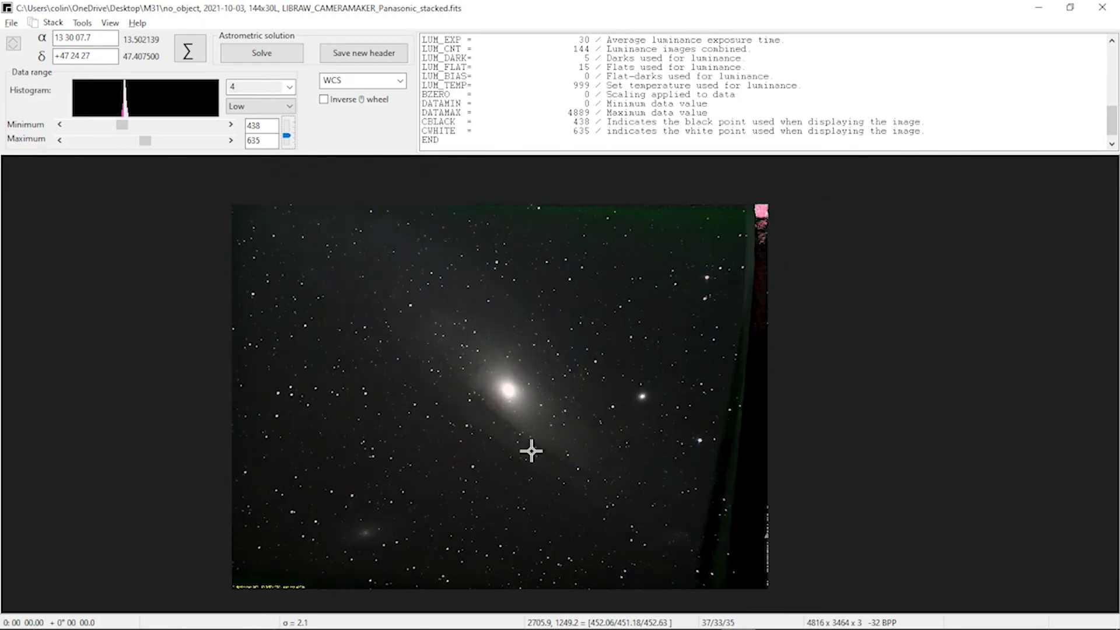